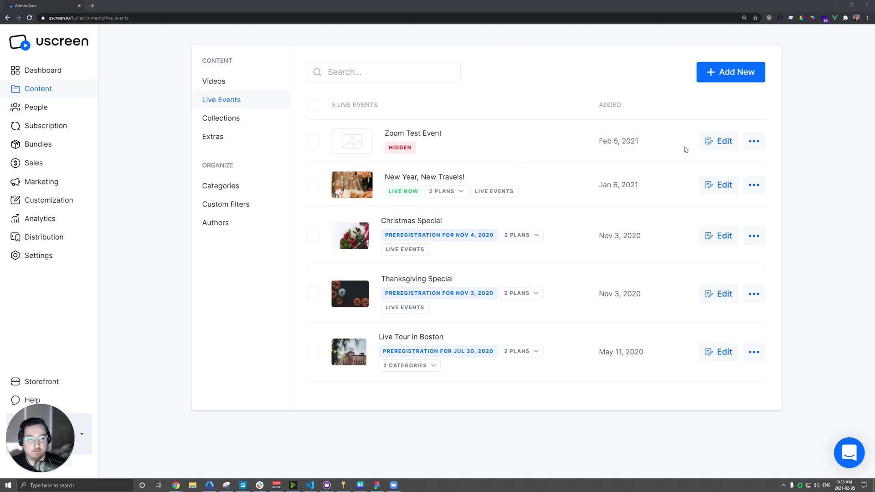
Step: Start preregistration for the Zoom Test Event in its stream settings and copy the stream URL
left_click(718, 141)
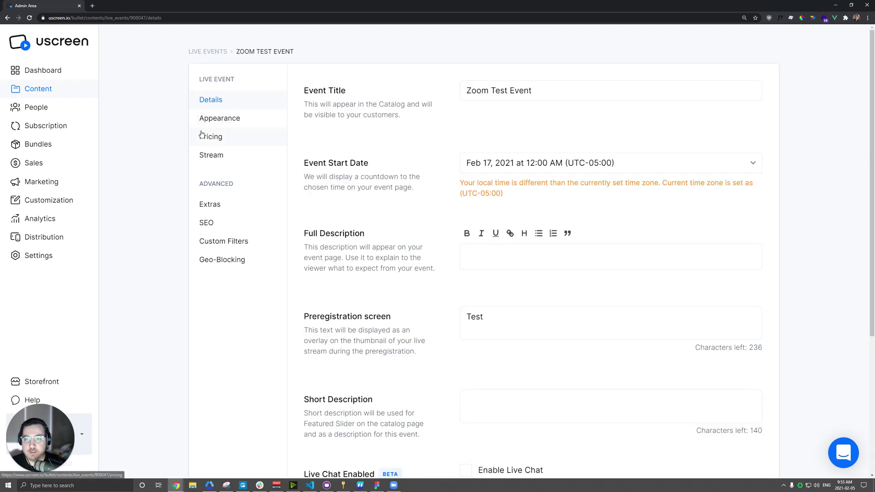
left_click(221, 157)
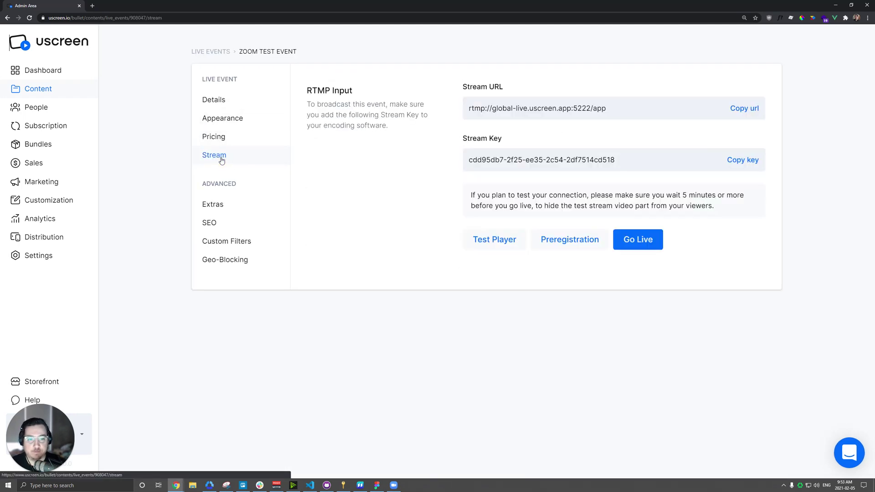
left_click(560, 240)
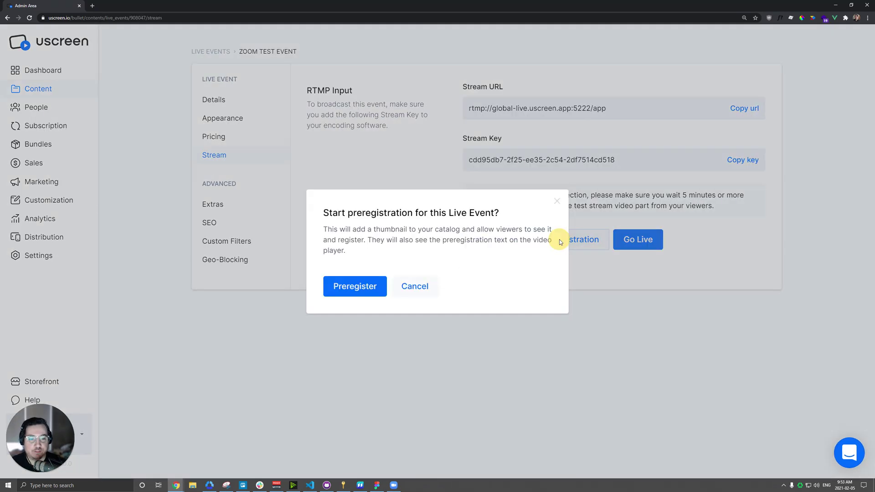
left_click(350, 286)
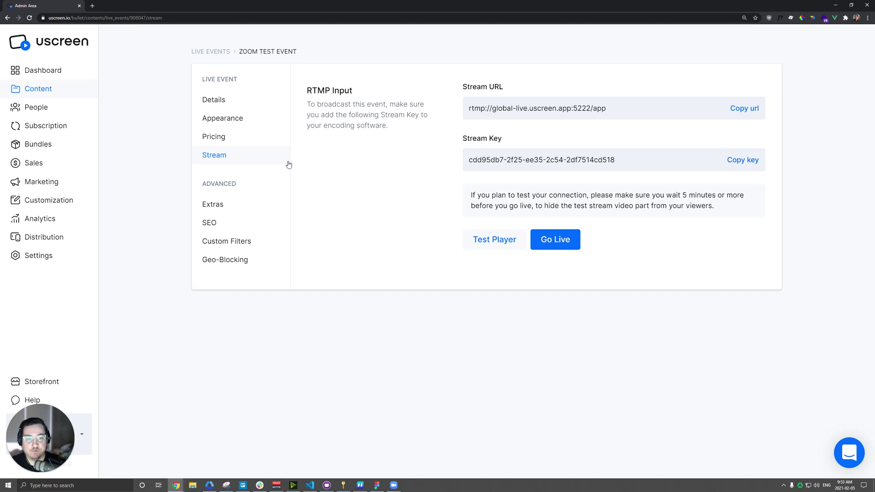
left_click(749, 109)
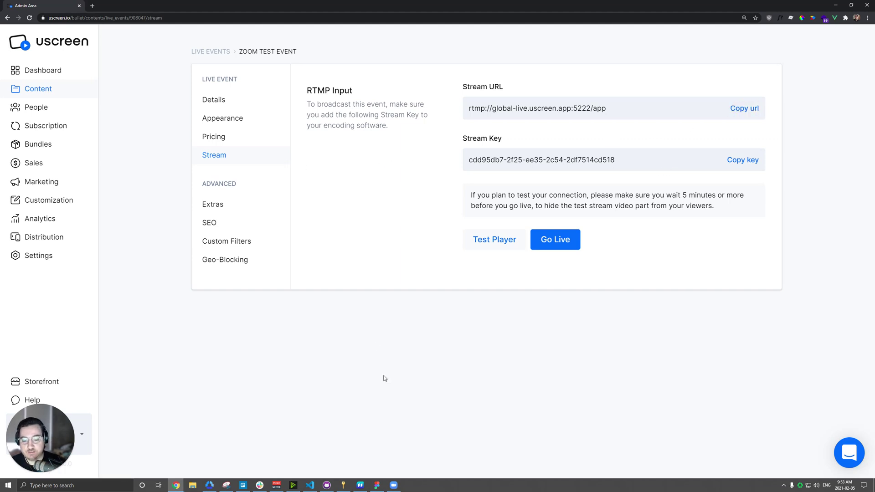
Step: Switch to the Zoom app, start a new meeting and join it with computer audio
left_click(394, 485)
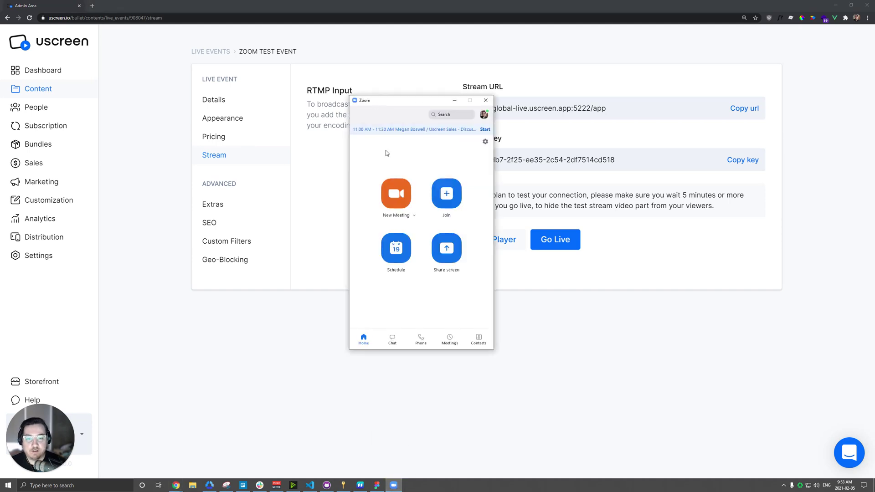
left_click(415, 216)
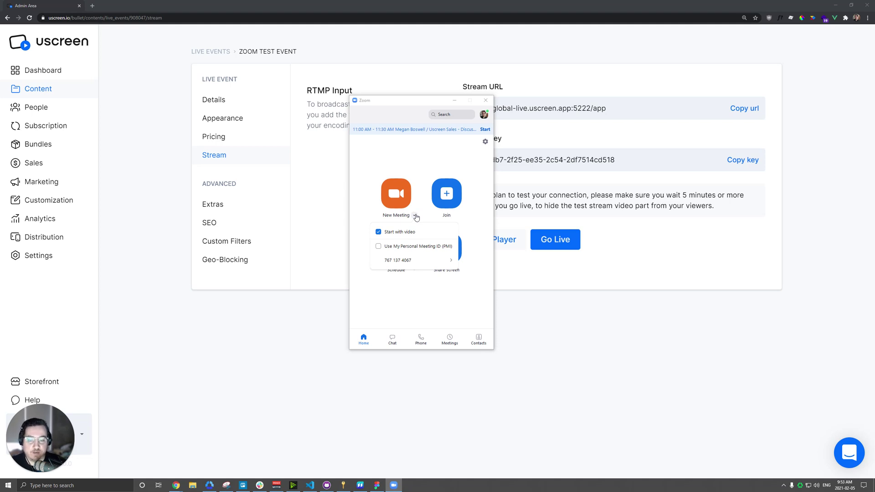
mouse_move(425, 260)
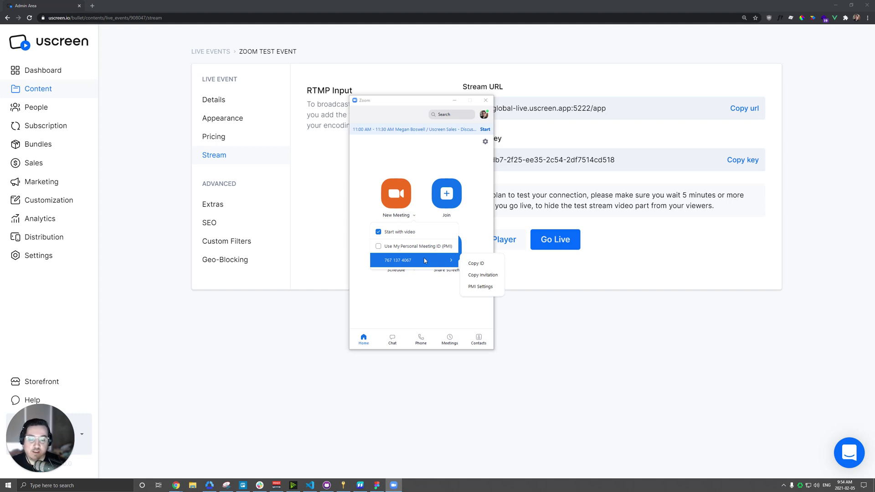
left_click(422, 157)
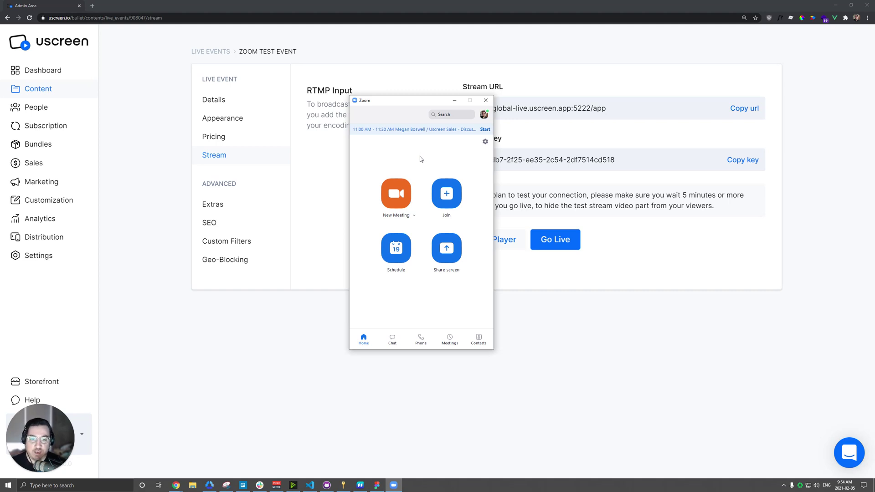
left_click(414, 215)
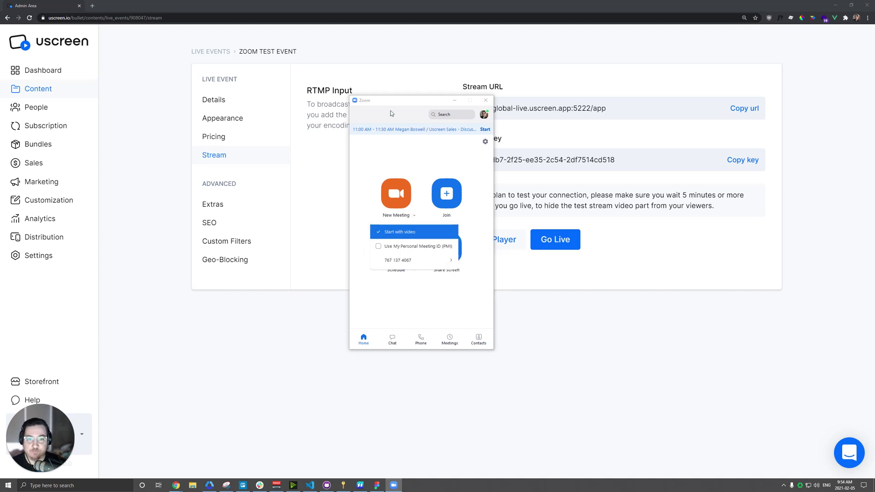
left_click_drag(398, 106, 314, 116)
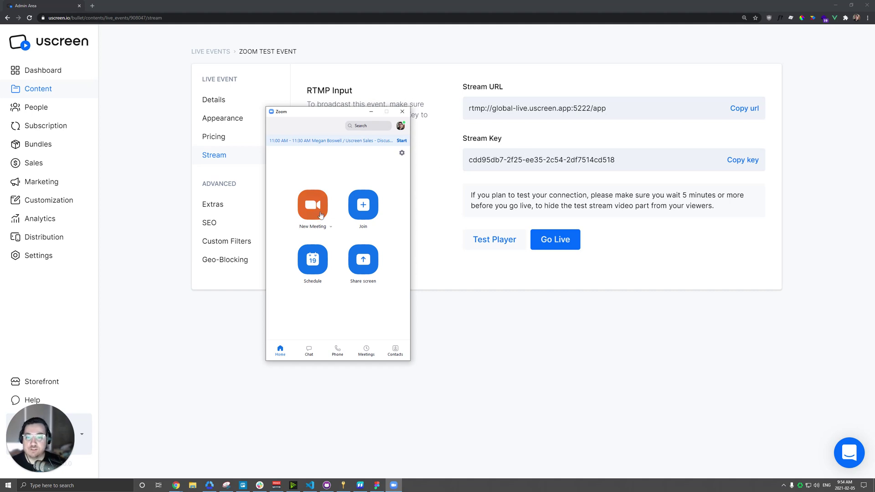
left_click(314, 209)
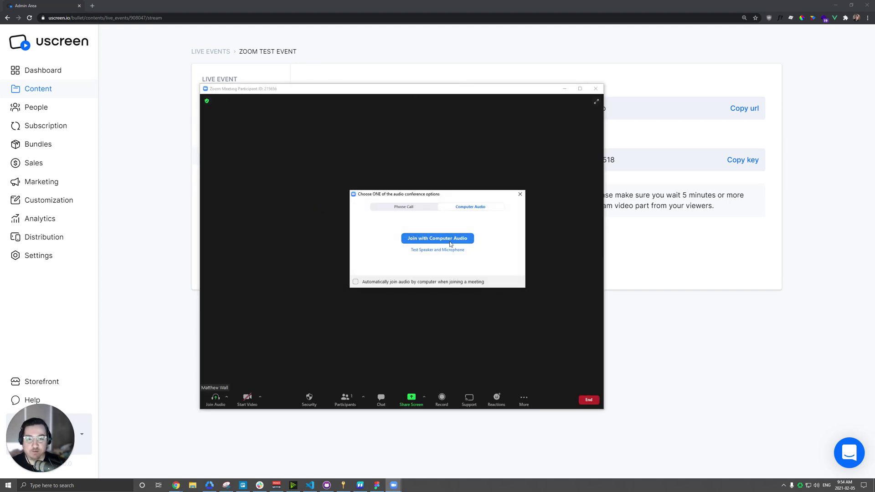
left_click(461, 238)
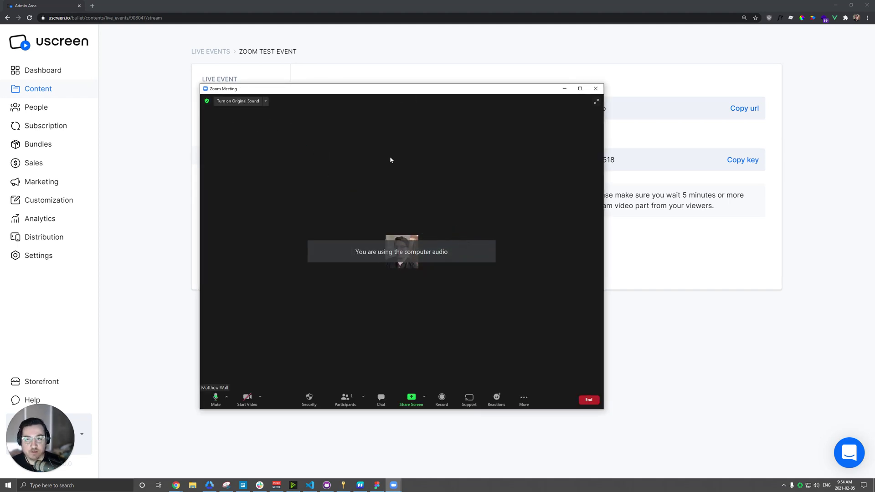
Step: Check the meeting's live streaming choices and locate the livestreaming permission in the Zoom web account settings by searching for "stream"
left_click(524, 401)
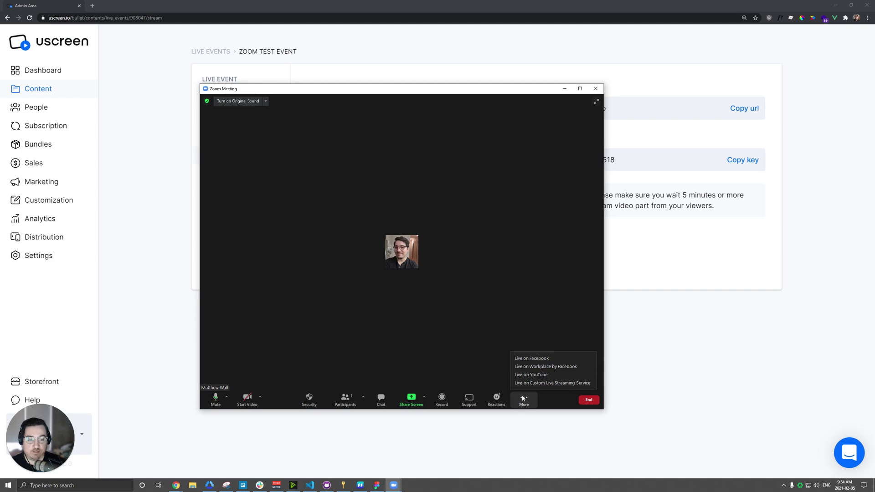
left_click(547, 383)
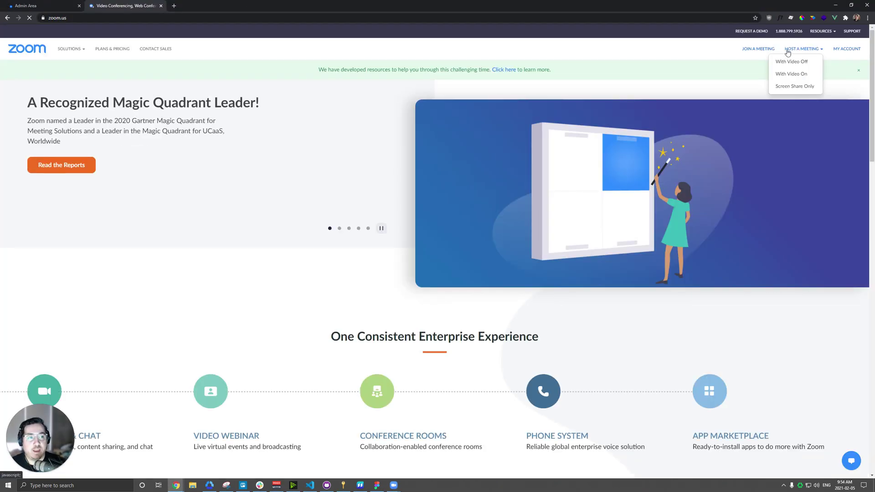
left_click(843, 50)
left_click(35, 158)
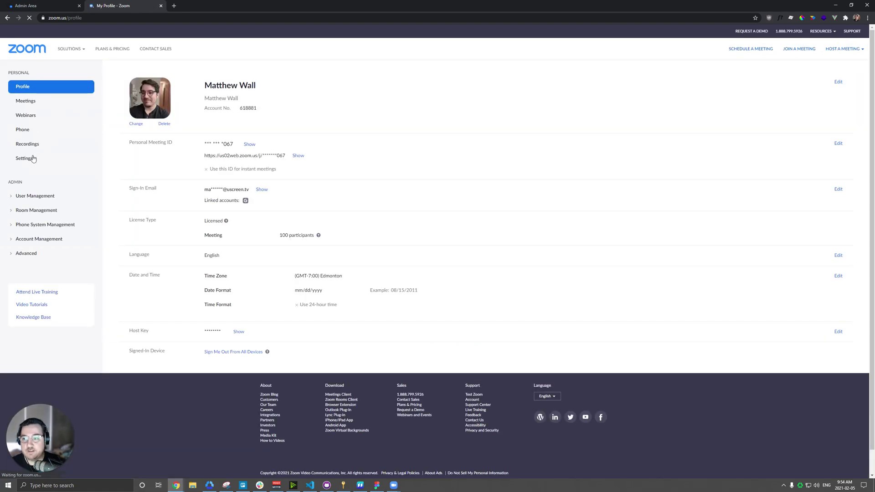
key("ctrl+f")
type("s")
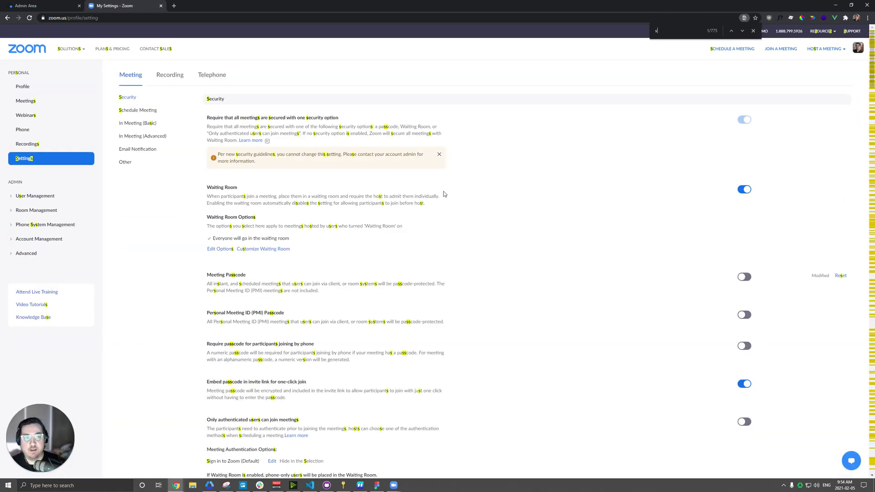
type("tream")
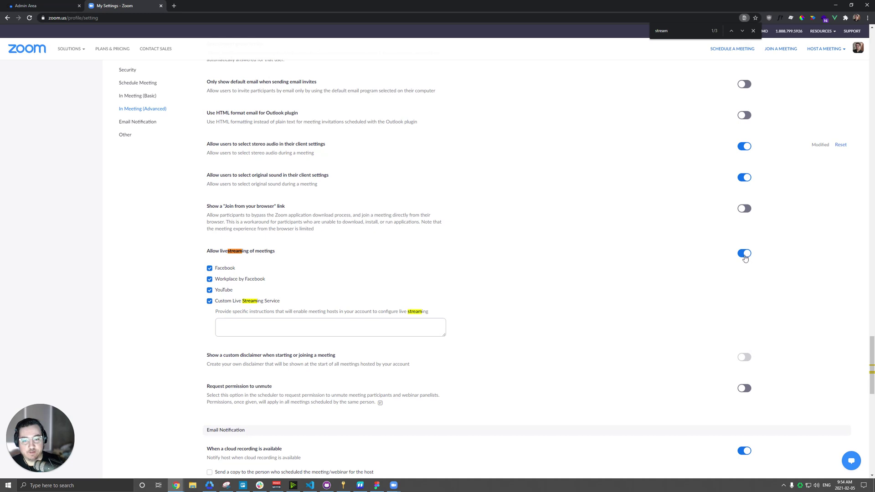
Step: Return to the Zoom meeting and open the live stream setup for a custom live streaming service, closing the settings page
left_click(393, 485)
left_click(417, 467)
left_click(524, 401)
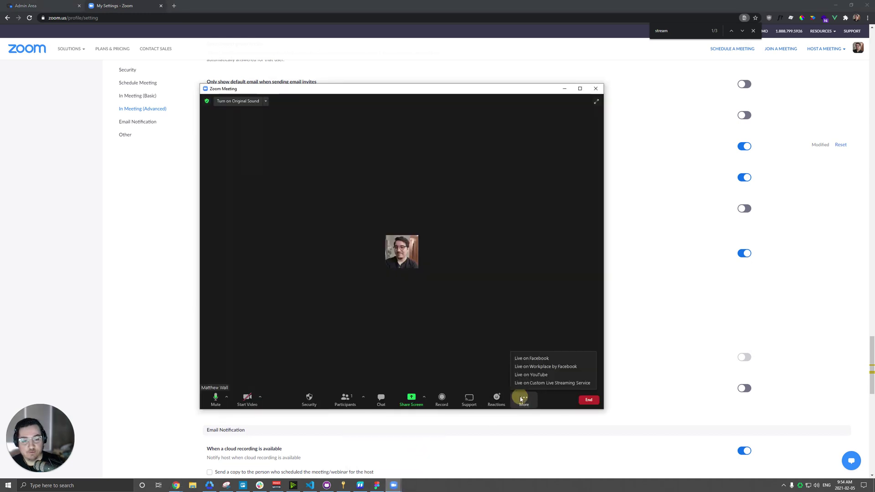
left_click(559, 386)
middle_click(132, 3)
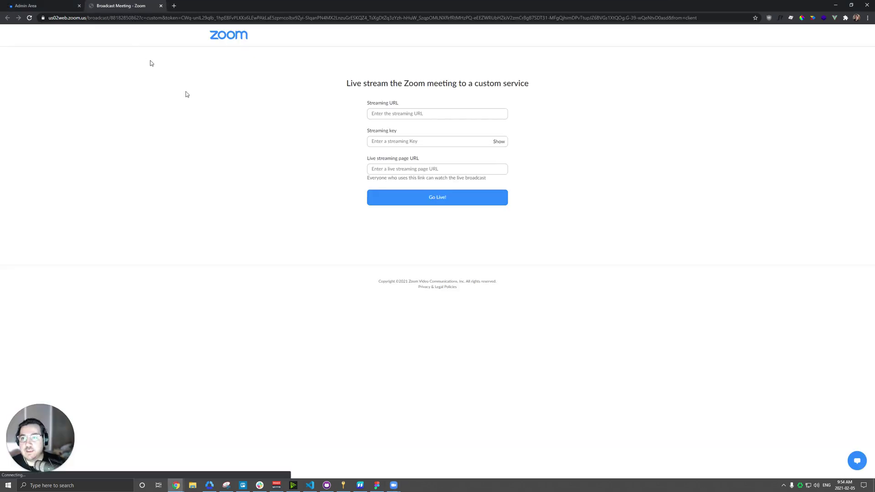
Step: Enter rtmp://global-live.uscreen.app:5222/app as the streaming URL and paste the stream key copied from the Uscreen event
left_click(399, 112)
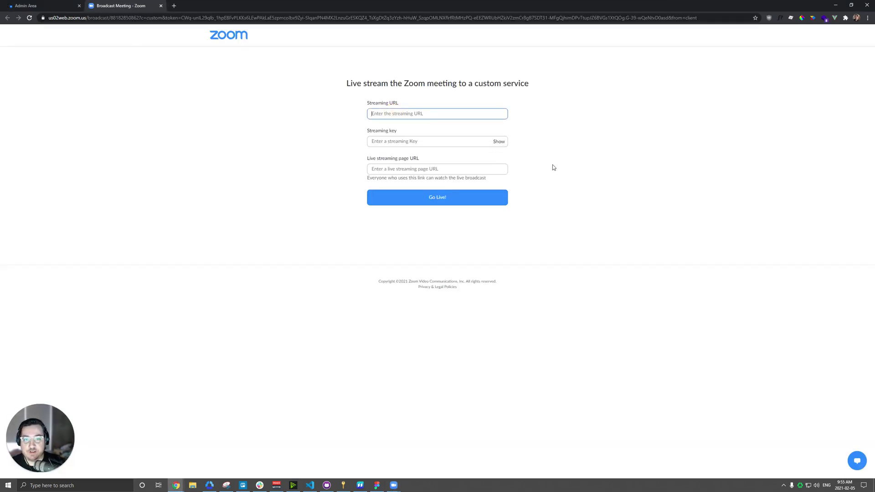
key("ctrl+v")
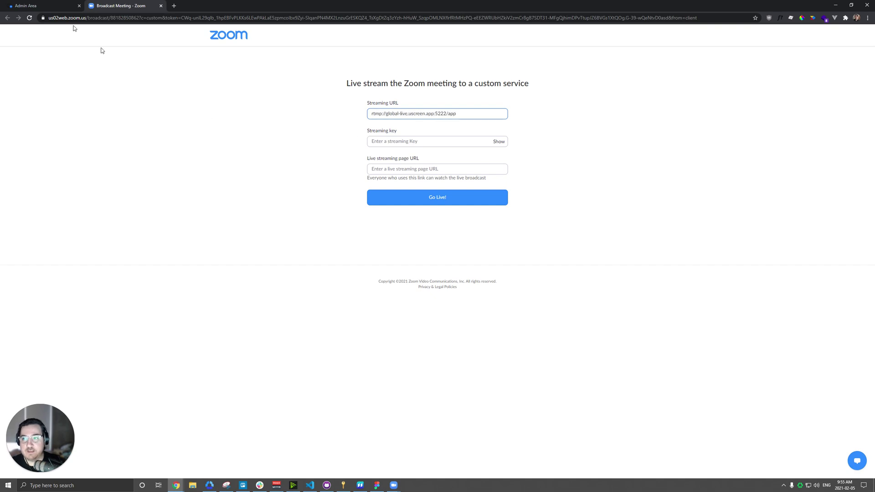
left_click(42, 4)
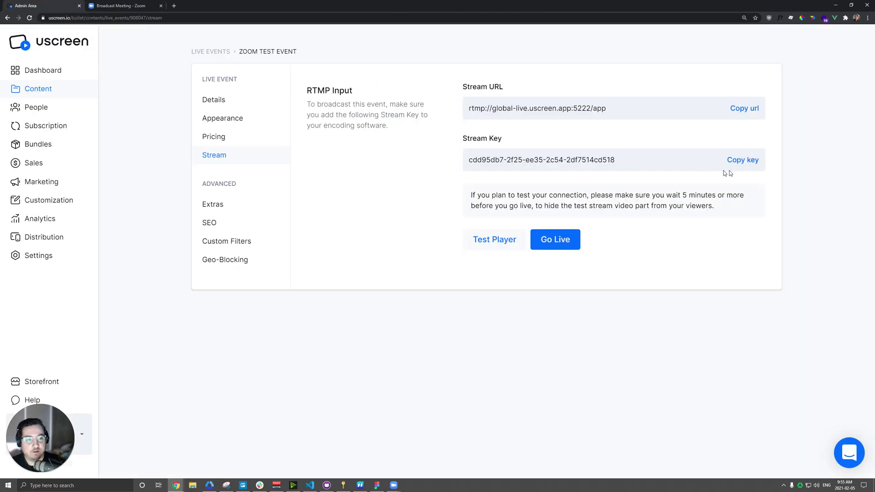
left_click(742, 161)
left_click(137, 6)
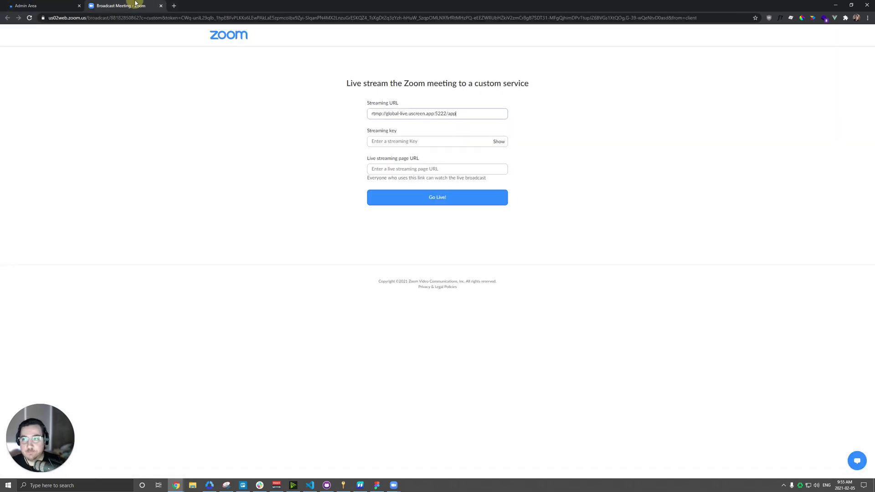
left_click(419, 143)
key("ctrl+v")
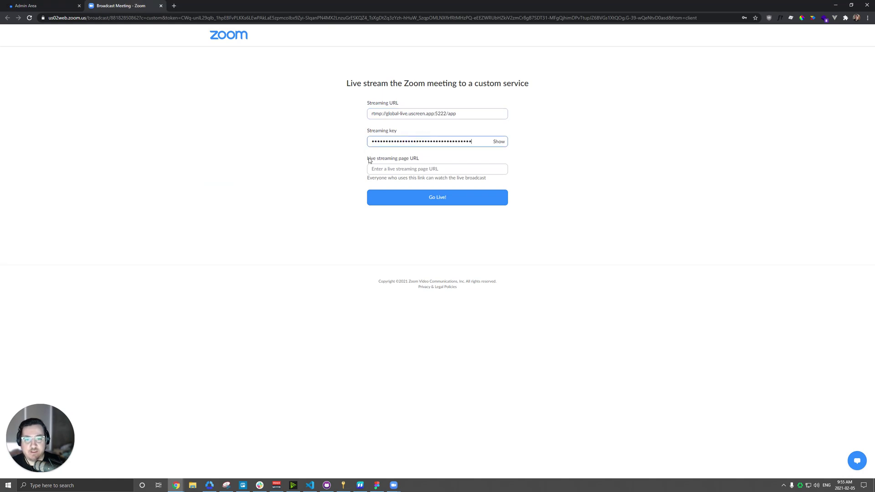
Step: Copy the Zoom Test Event's link from Uscreen's live events, paste it as the live streaming page URL, and go live from Zoom
left_click(17, 5)
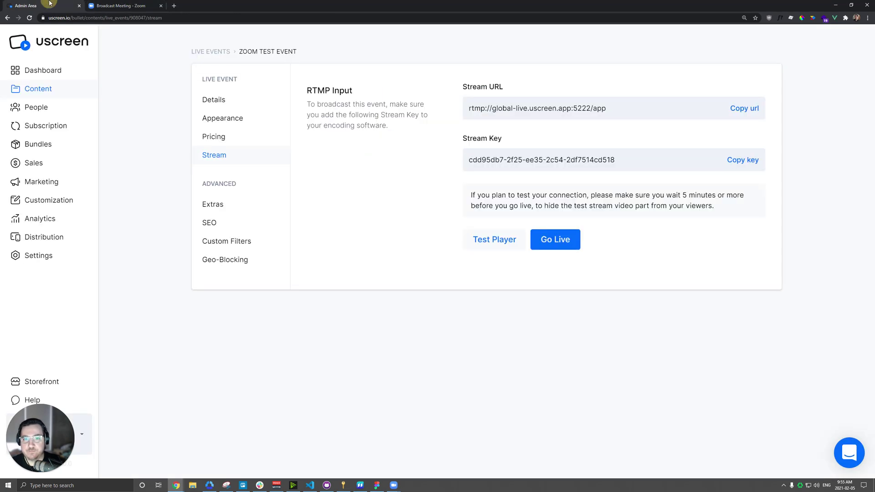
left_click(203, 56)
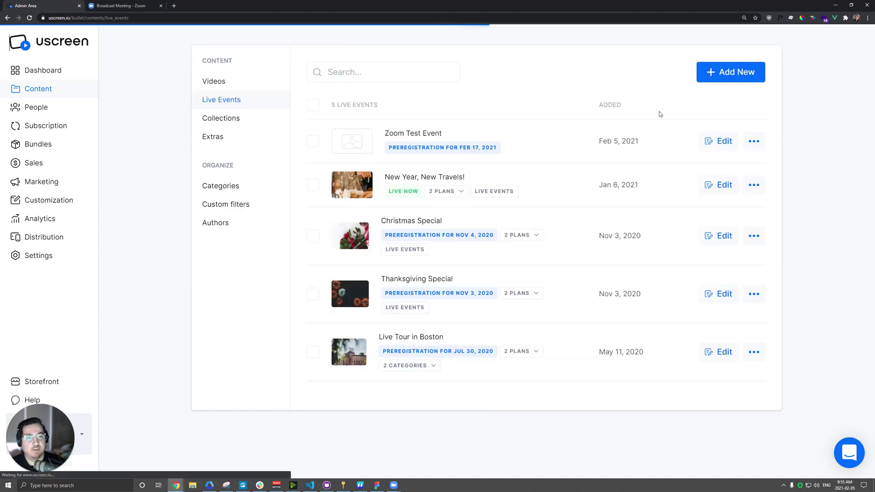
left_click(753, 142)
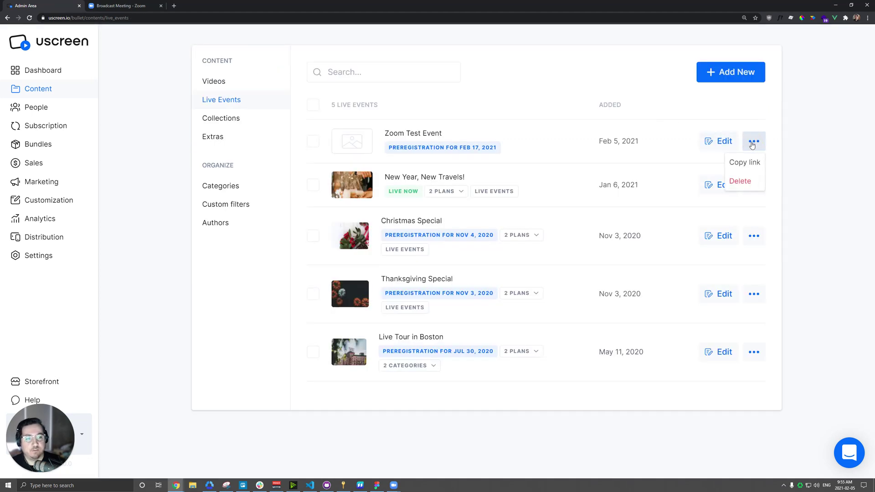
left_click(748, 164)
left_click(120, 6)
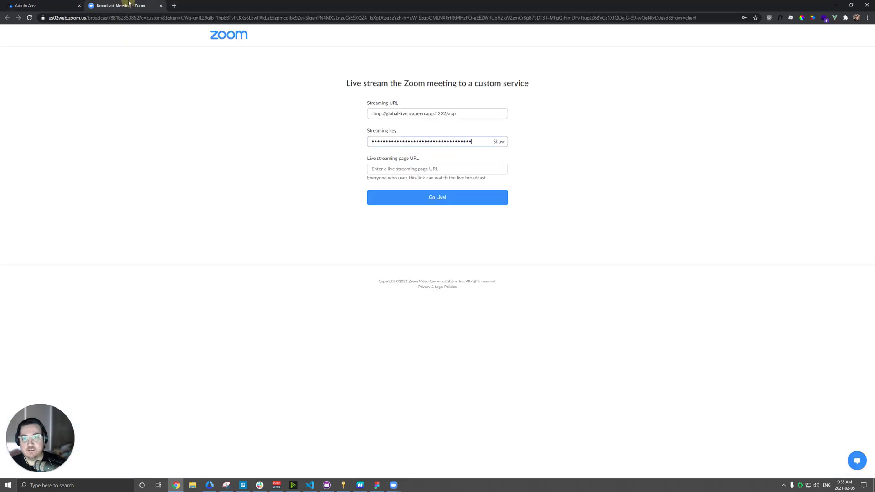
left_click(437, 169)
key("ctrl+v")
left_click(440, 201)
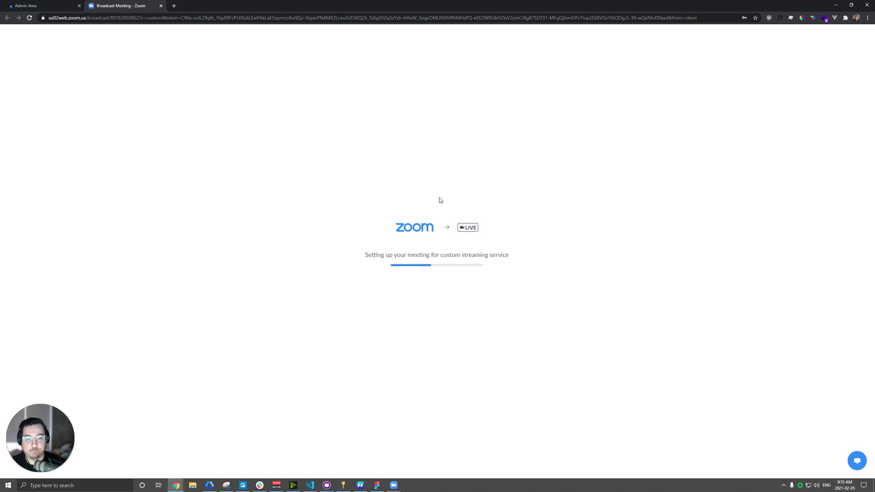
Step: Reopen the Zoom Test Event's stream settings in Uscreen and view the incoming Zoom broadcast in the test player
left_click(55, 5)
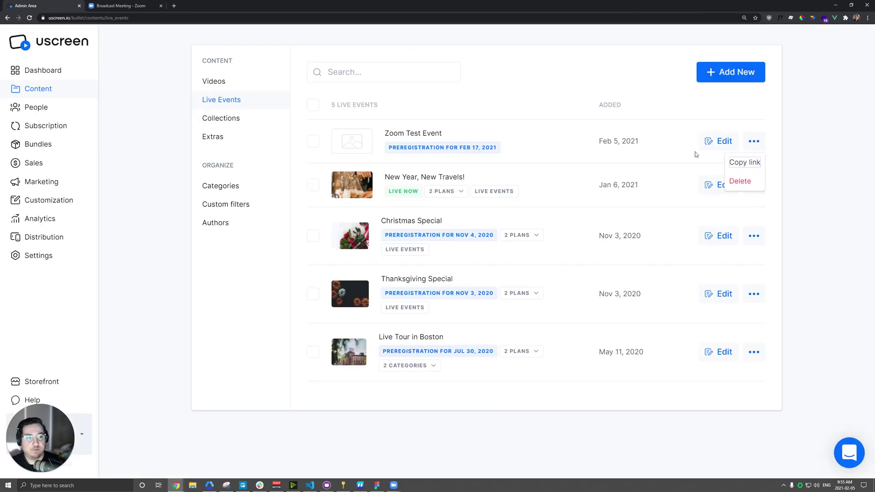
left_click(730, 141)
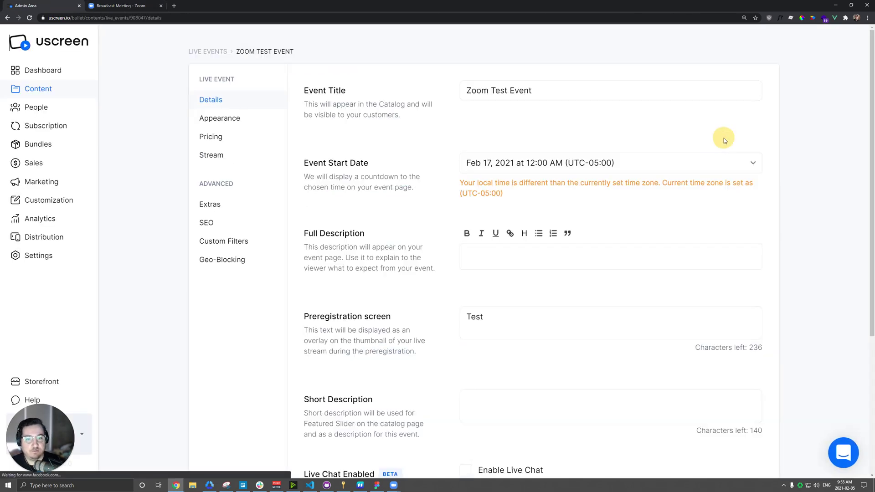
left_click(222, 156)
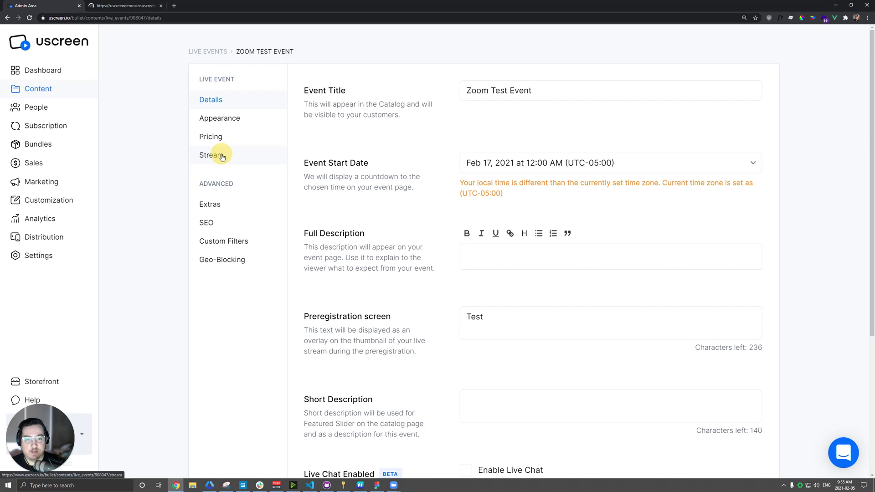
left_click(123, 4)
left_click(48, 6)
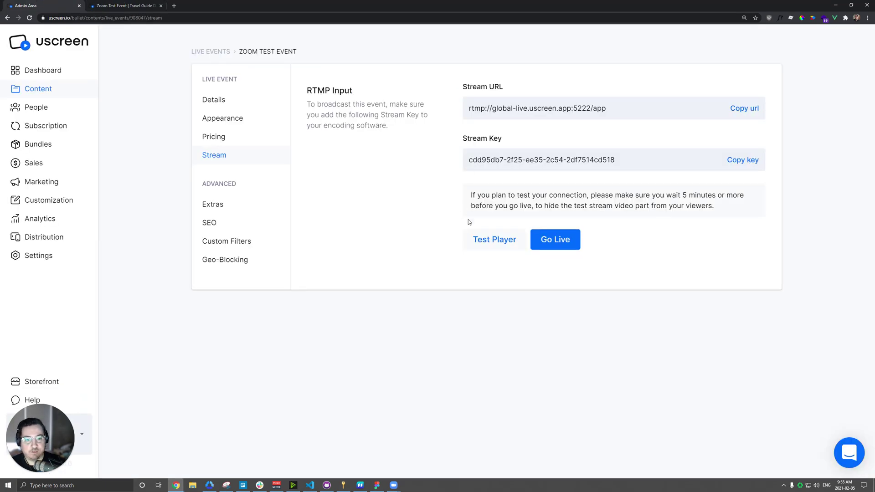
left_click(491, 246)
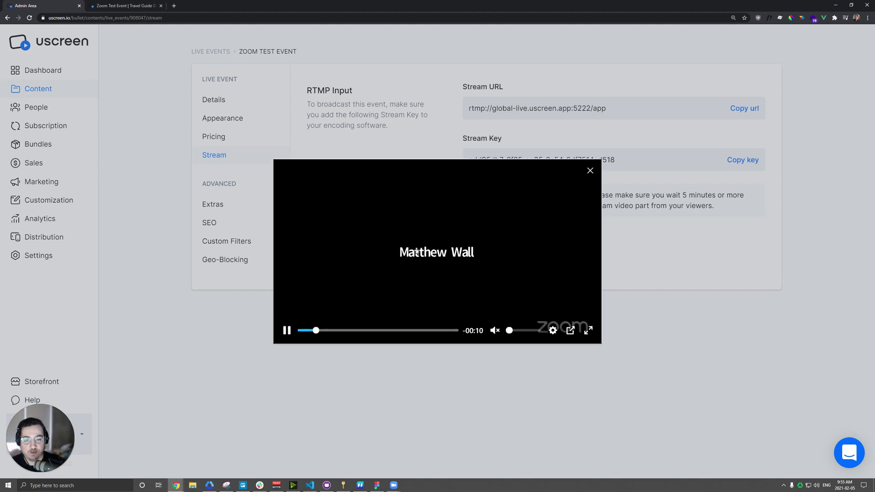
Step: Switch to the Zoom meeting, share the entire screen, and check the shared screen in Uscreen's test player
left_click(399, 486)
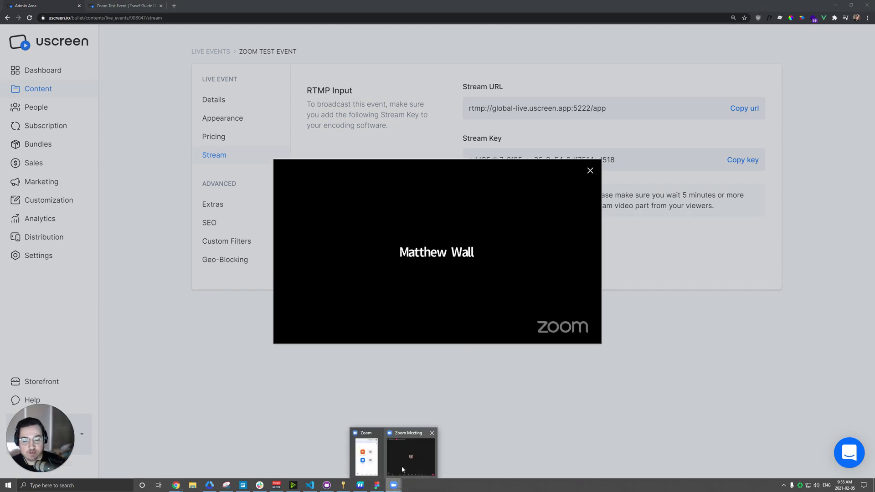
left_click(401, 459)
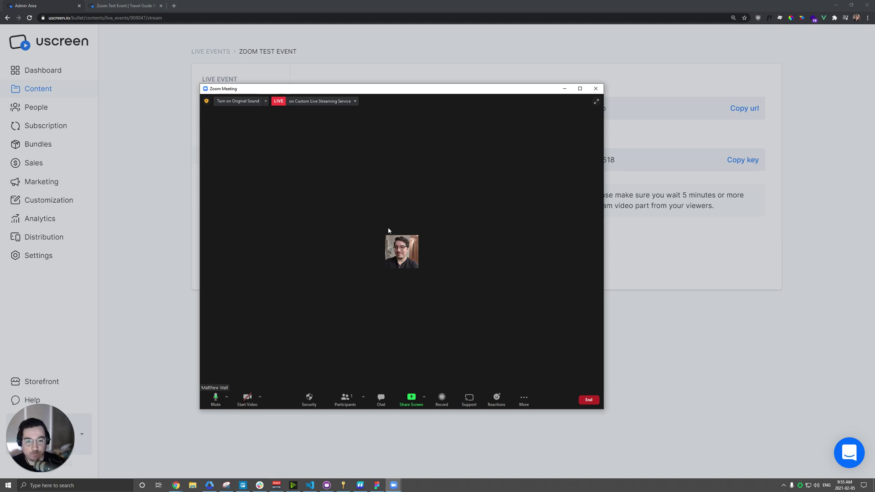
left_click_drag(517, 90, 627, 80)
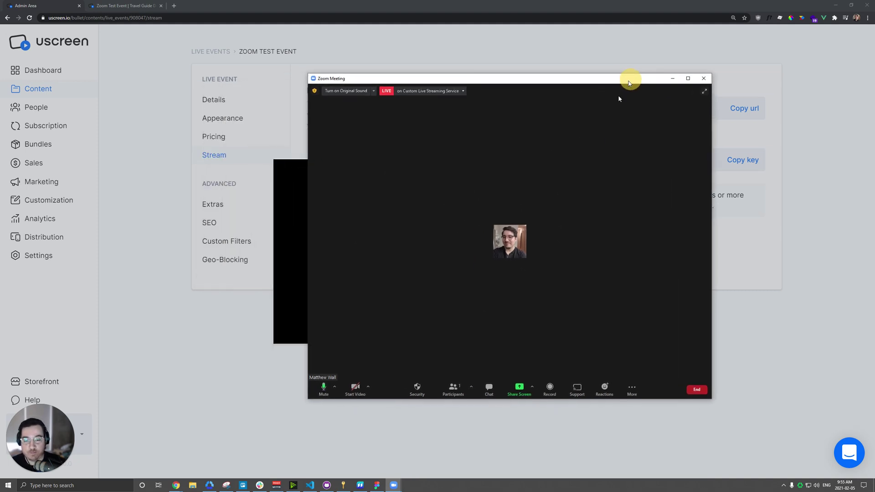
left_click(519, 390)
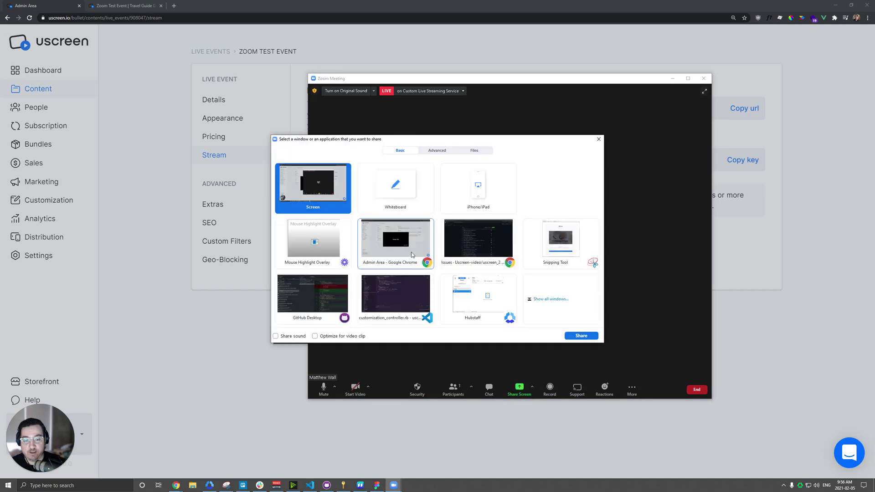
double_click(316, 193)
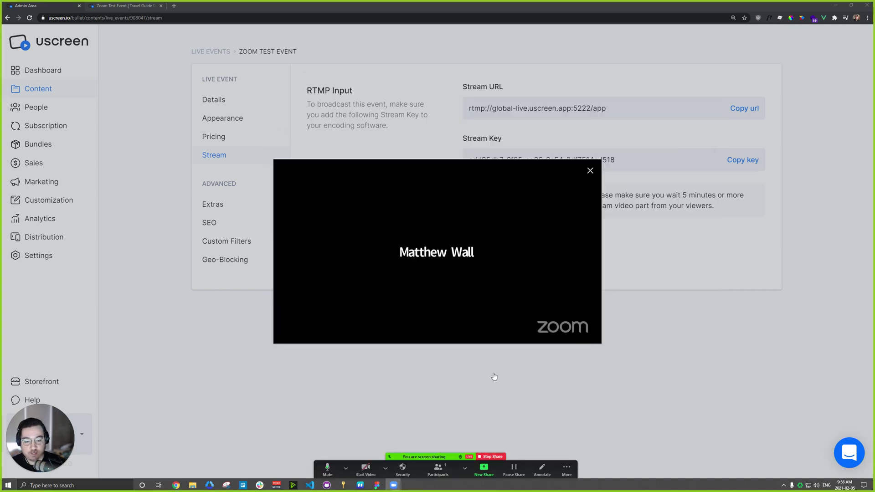
mouse_move(486, 252)
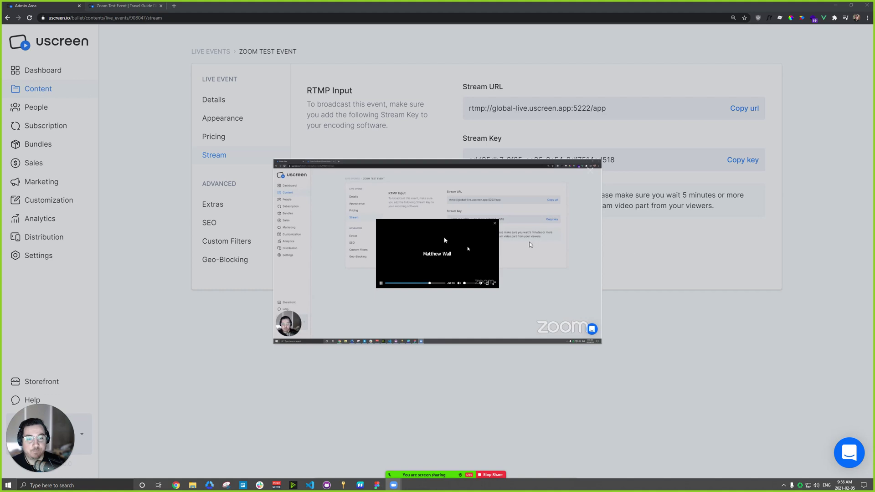
mouse_move(314, 223)
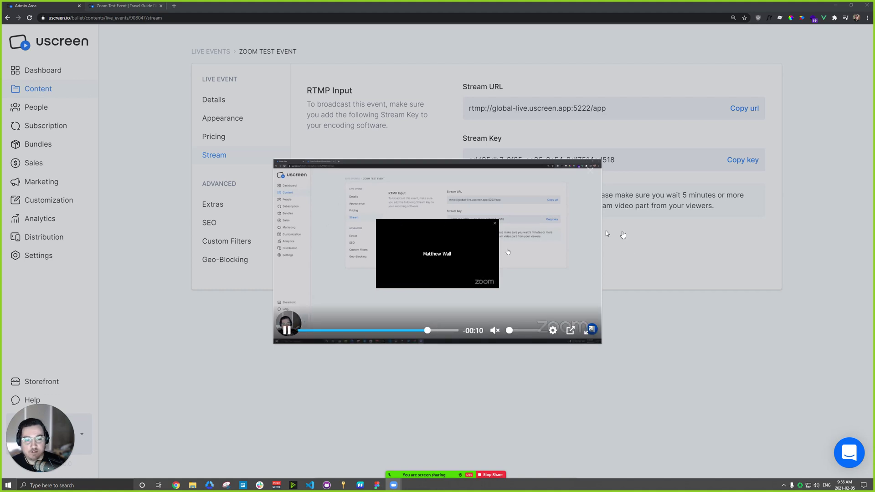
Step: Close the test player and start the Zoom Test Event, reloading its viewer page to see the live broadcast
left_click(671, 285)
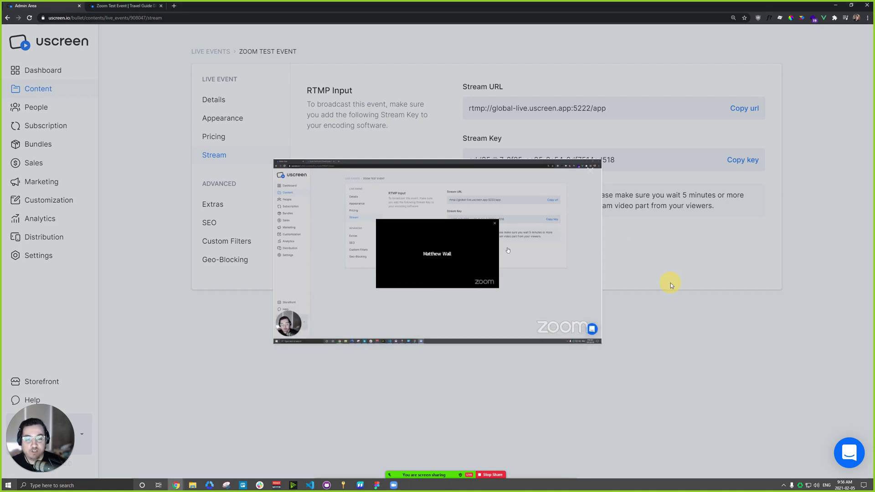
left_click(552, 240)
left_click(355, 285)
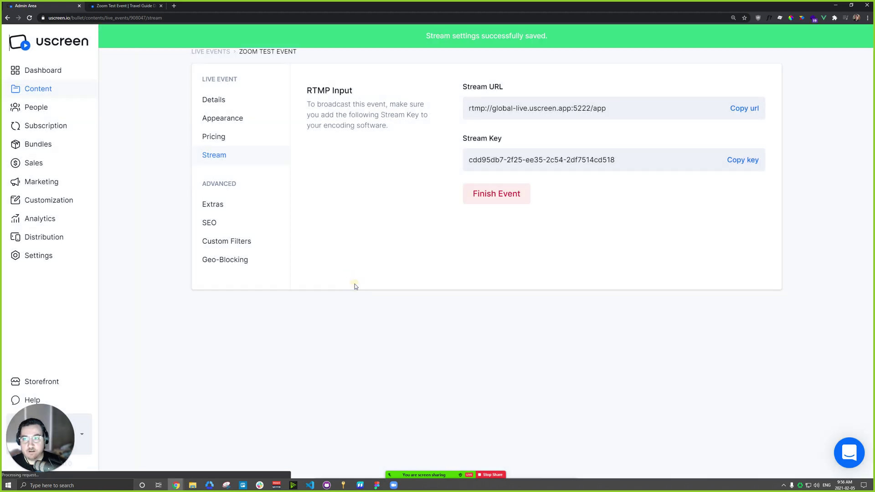
left_click(112, 6)
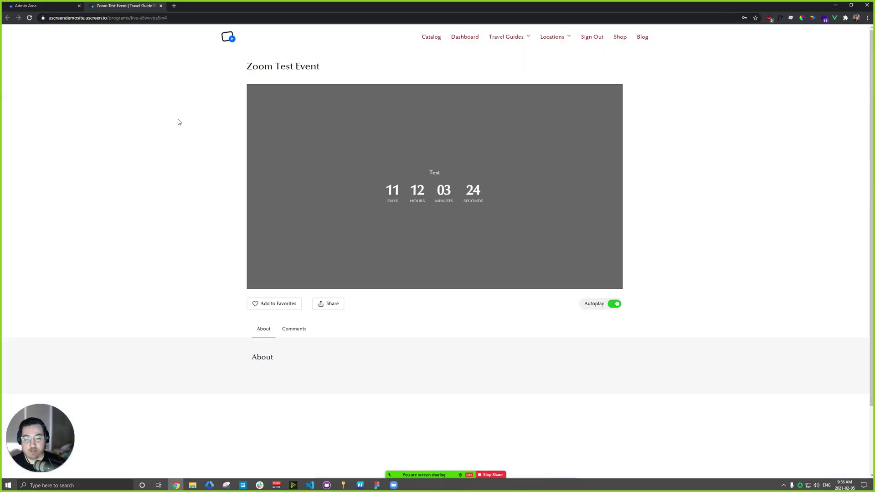
key("F5")
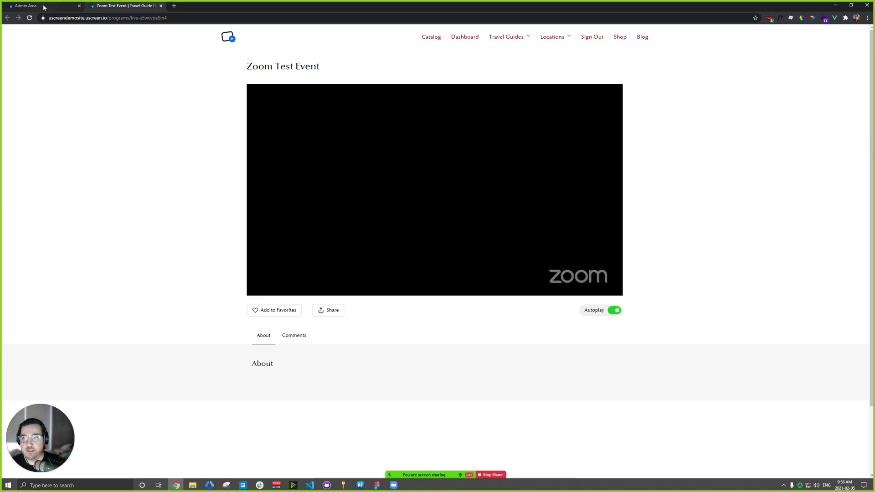
Step: Enable live chat in the Zoom Test Event's details in Uscreen and save the change
left_click(28, 6)
left_click(218, 99)
scroll(469, 243, "down", 5)
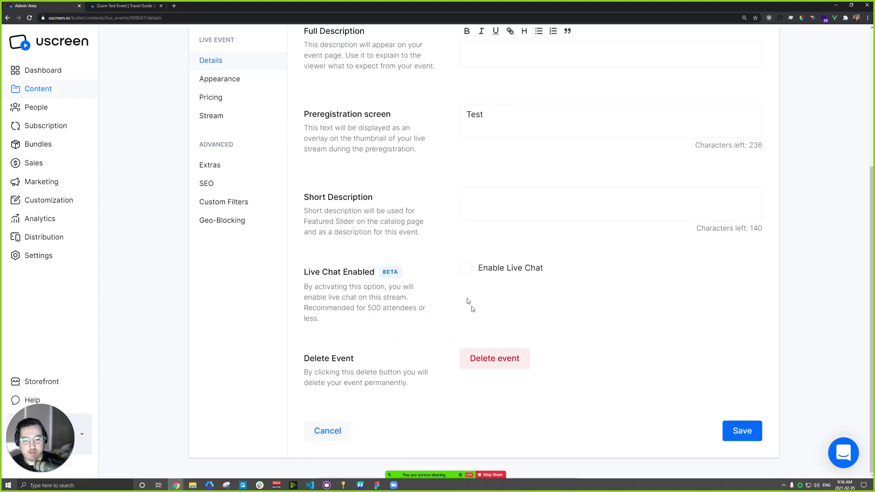
left_click(494, 268)
left_click(732, 432)
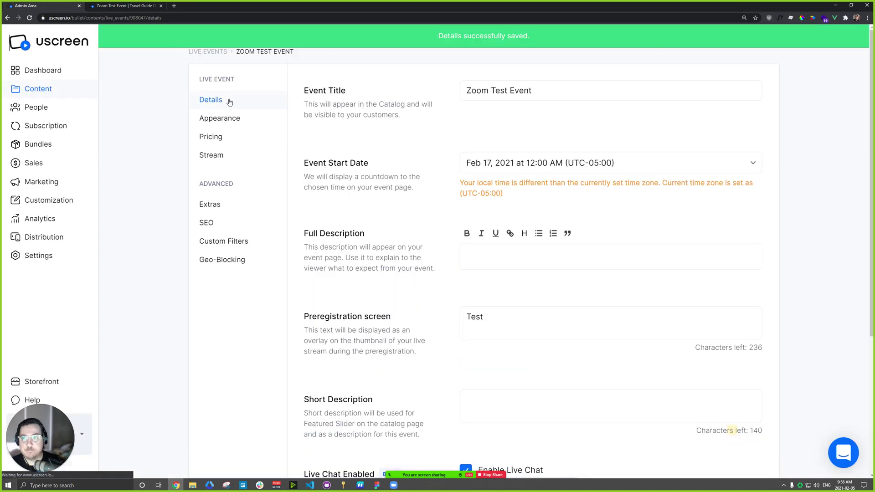
Step: Return to the Zoom Test Event's viewer page and check the live stream with its live chat
left_click(124, 5)
left_click(163, 138)
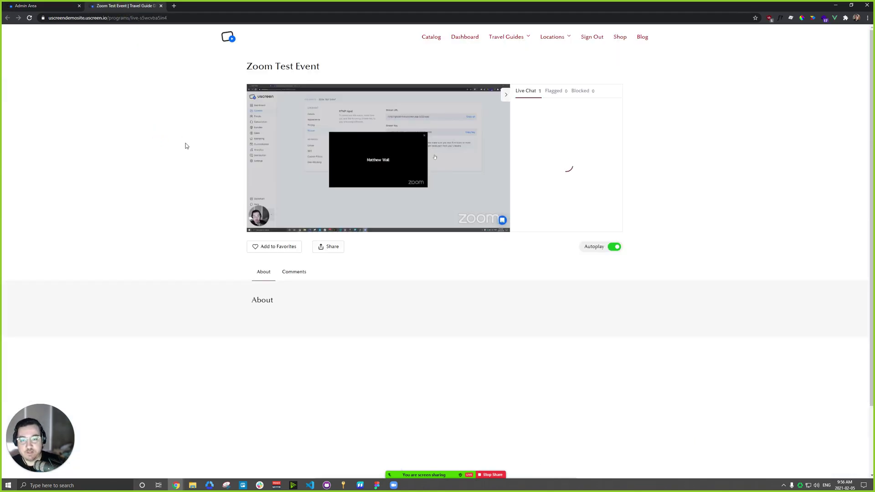
mouse_move(316, 164)
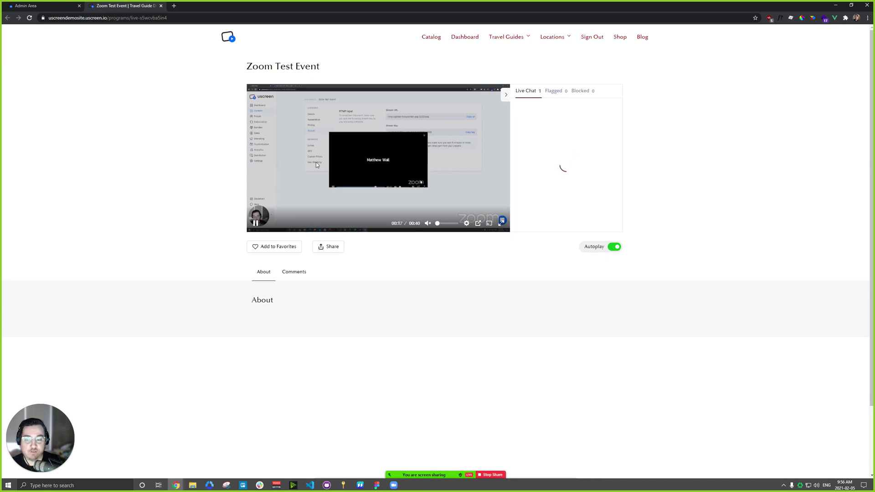